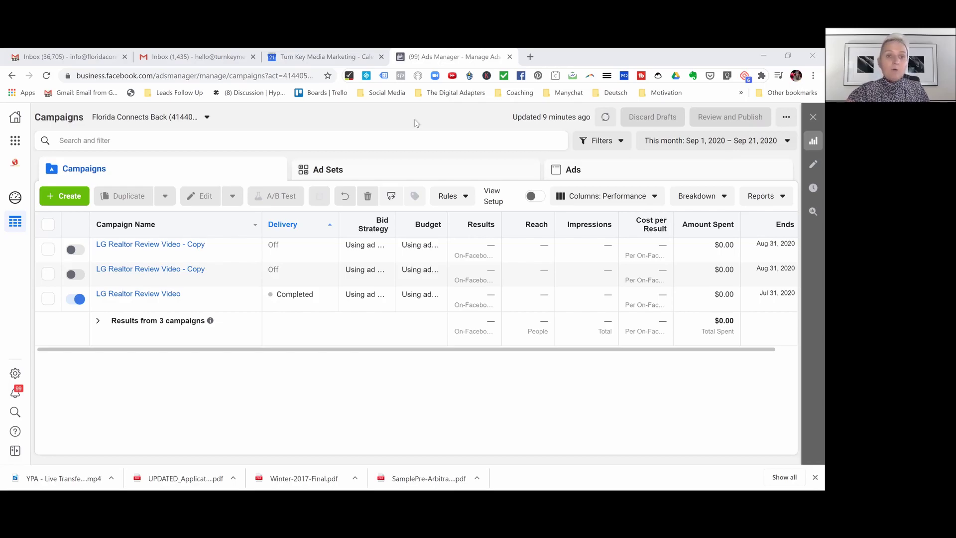
# Step: Look through the ad set and ad levels of the account, ending back at the campaign level
pyautogui.click(106, 180)
pyautogui.click(322, 169)
pyautogui.click(599, 169)
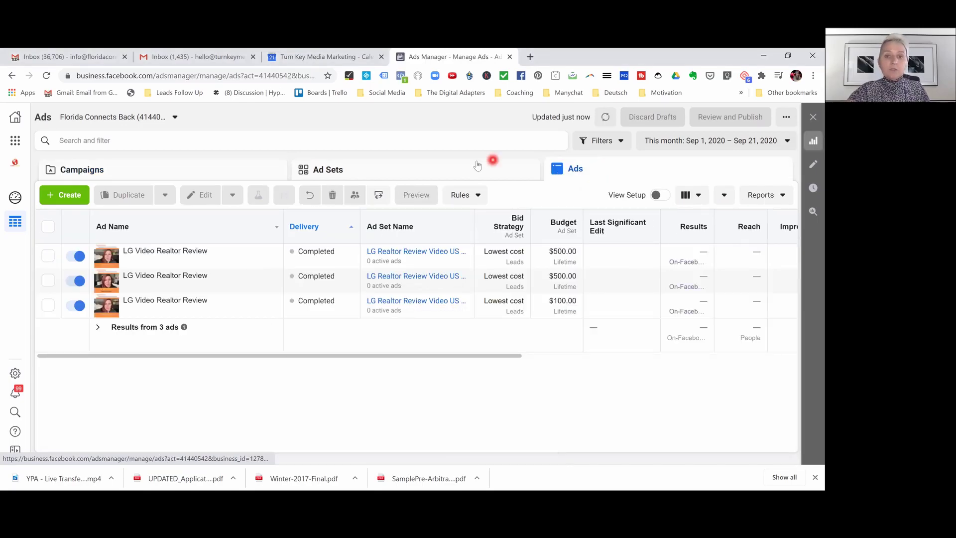
pyautogui.click(466, 167)
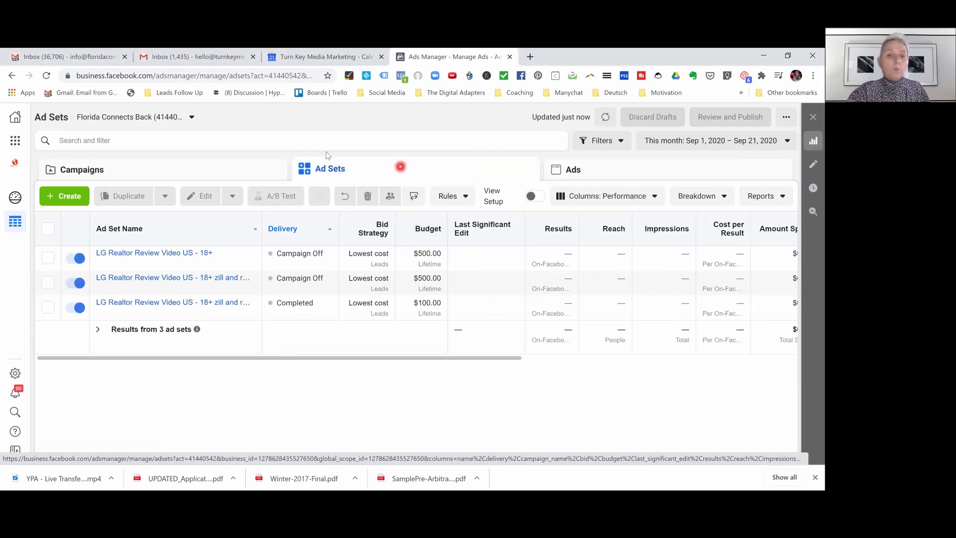
pyautogui.click(196, 172)
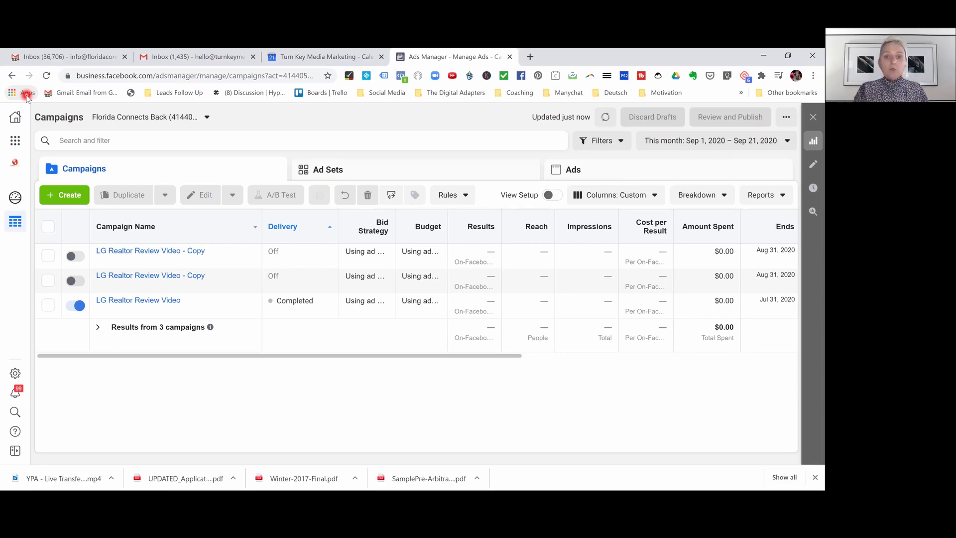
# Step: Examine the complete list of business tools, from the shortcuts down to Commerce Manager
pyautogui.click(15, 144)
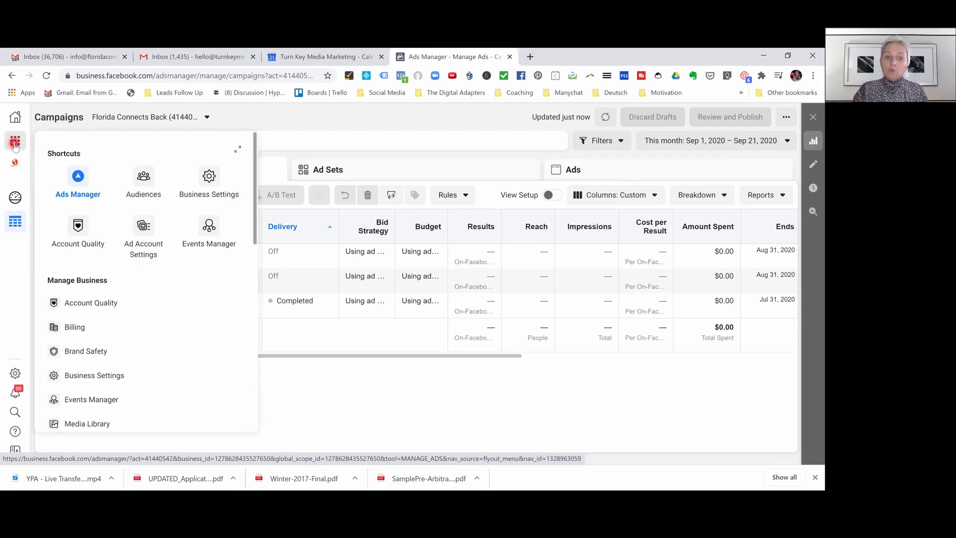
pyautogui.click(79, 179)
pyautogui.click(150, 177)
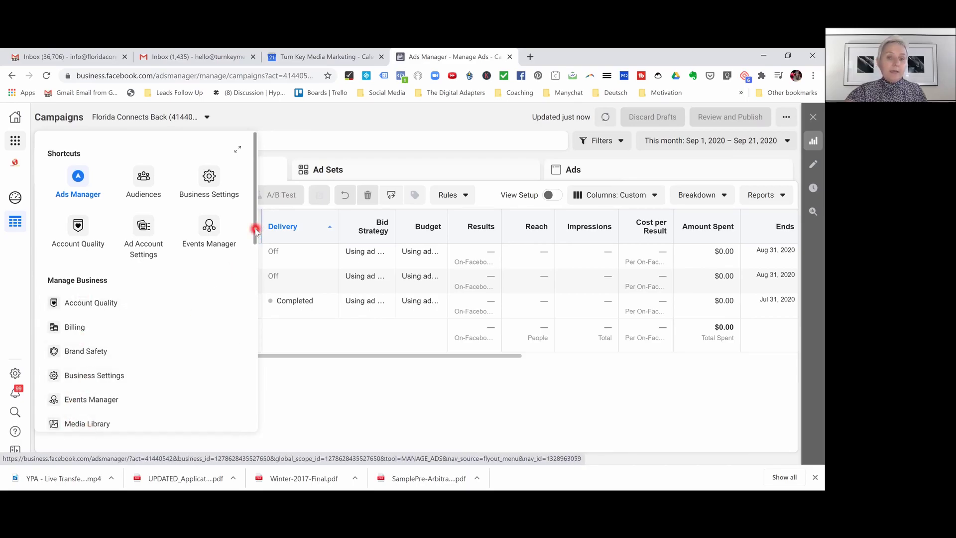
pyautogui.scroll(-1, 255, 246)
pyautogui.moveTo(255, 246); pyautogui.dragTo(235, 384)
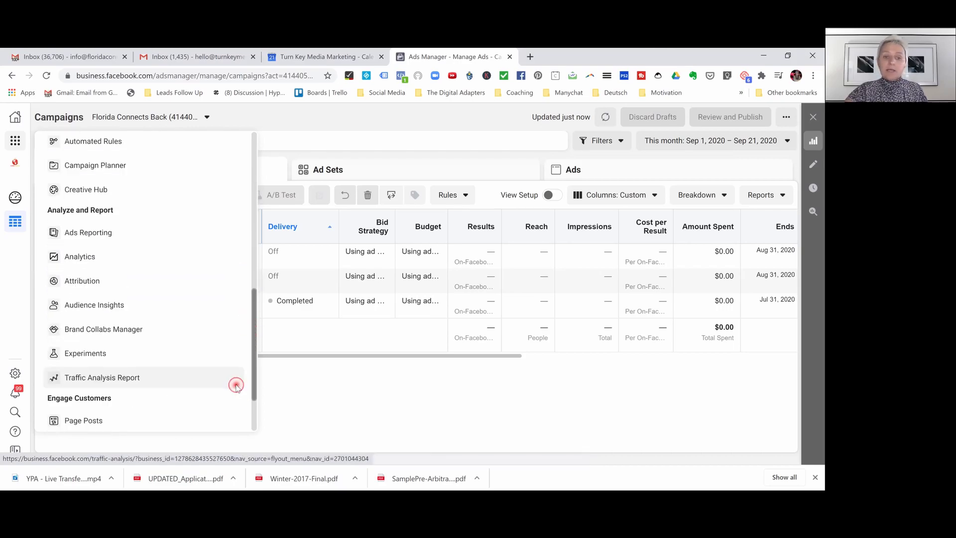
pyautogui.scroll(-2, 104, 344)
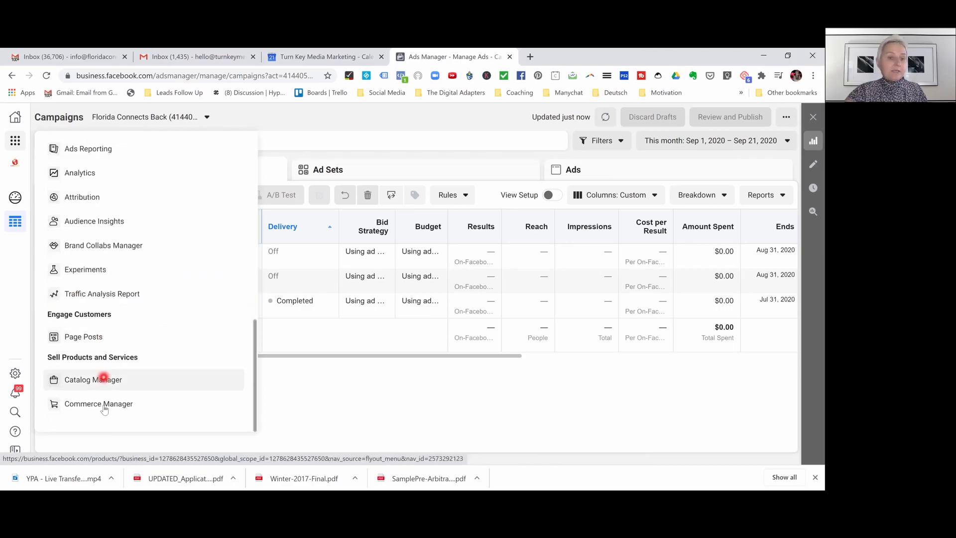
pyautogui.scroll(10, 104, 394)
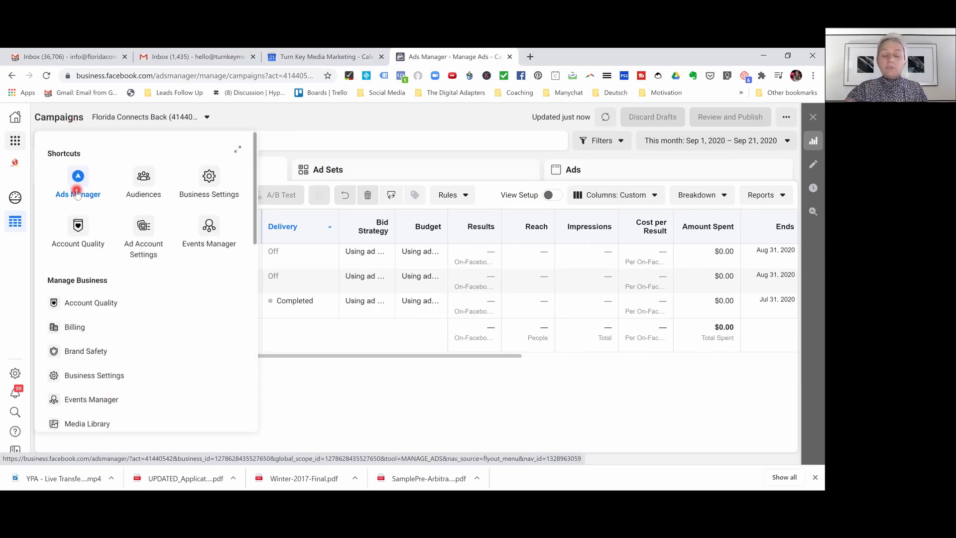
# Step: Open Ads Manager and check which ad accounts are available without switching accounts
pyautogui.click(74, 180)
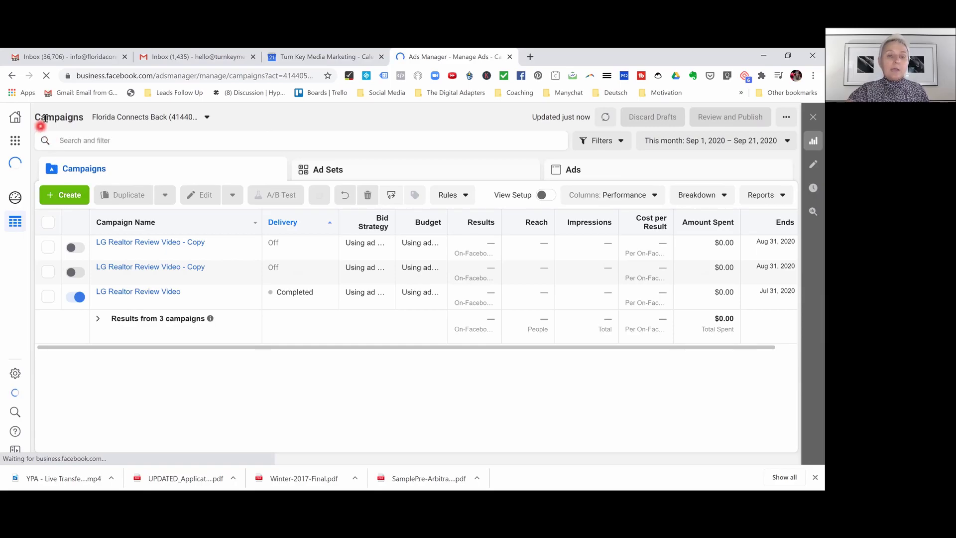
pyautogui.click(144, 121)
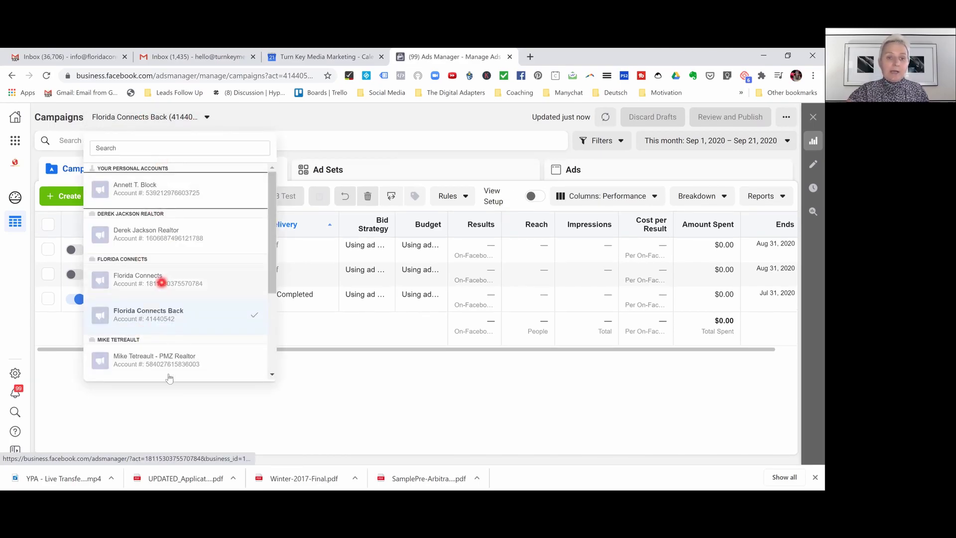
pyautogui.click(262, 112)
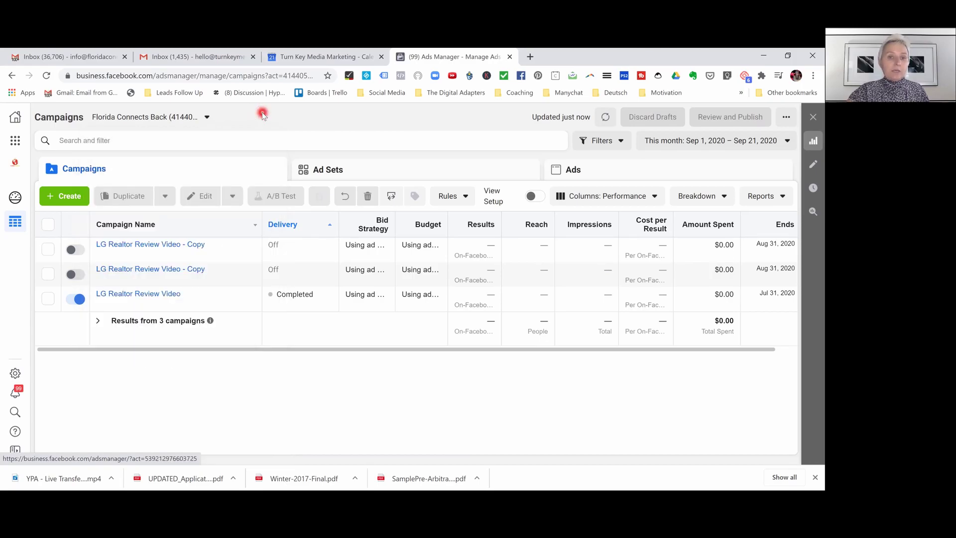
# Step: Open Audiences and review the audience types that can be created, without creating one
pyautogui.click(15, 144)
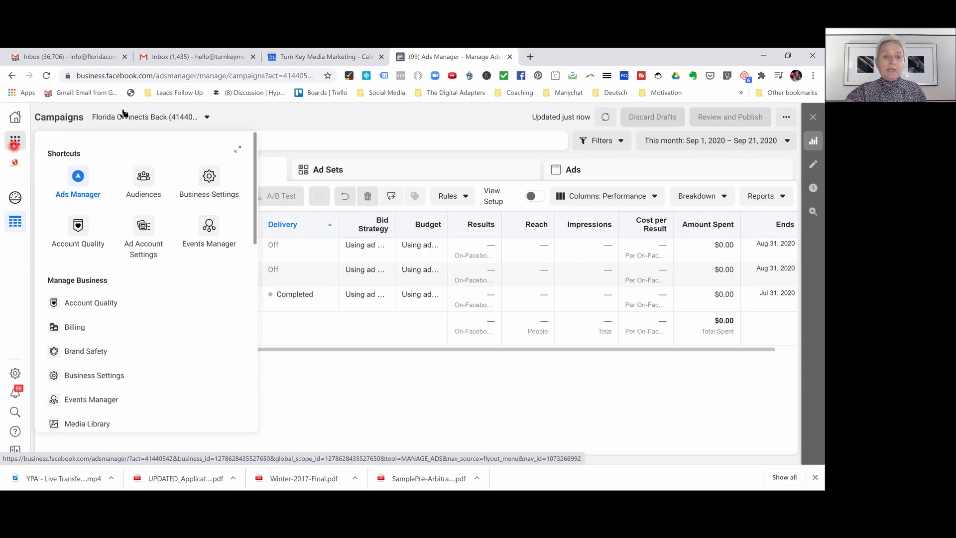
pyautogui.click(144, 186)
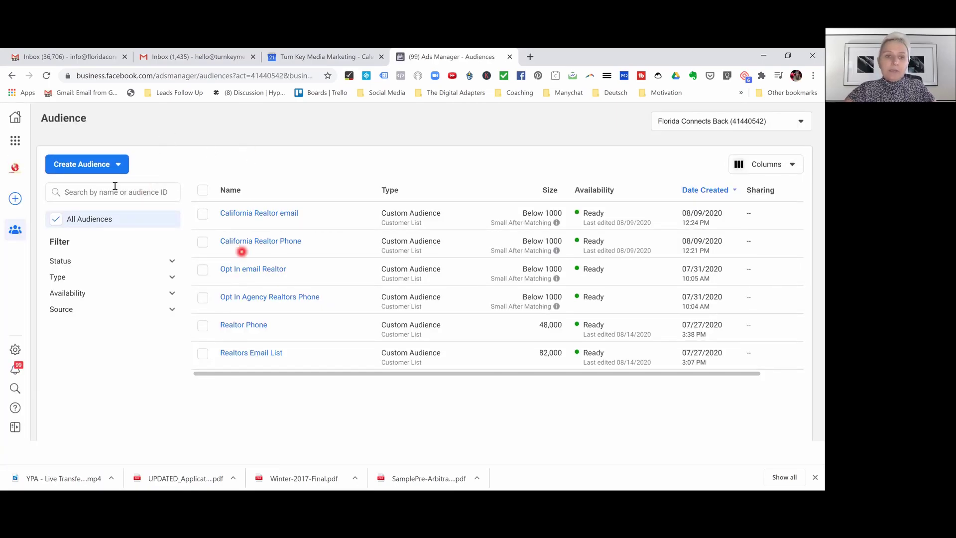
pyautogui.click(89, 166)
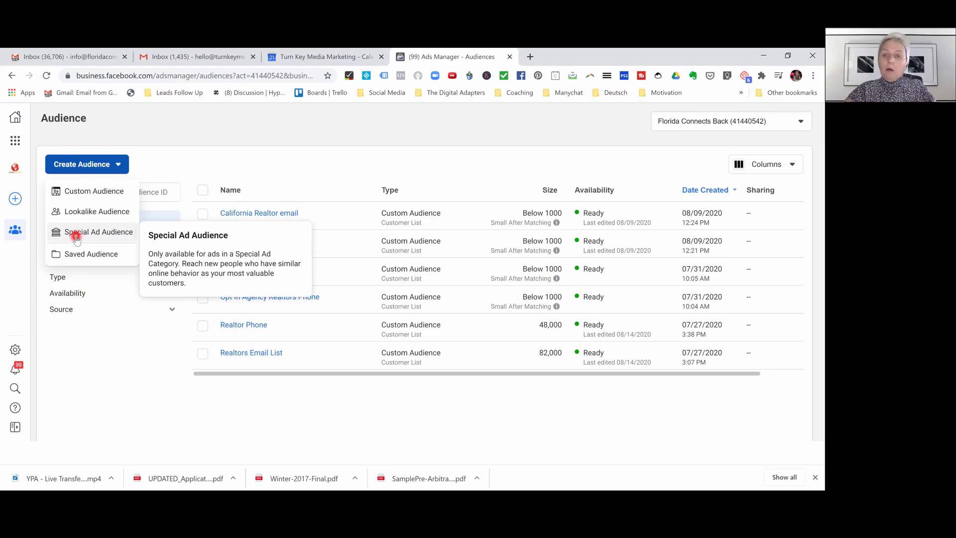
pyautogui.click(209, 132)
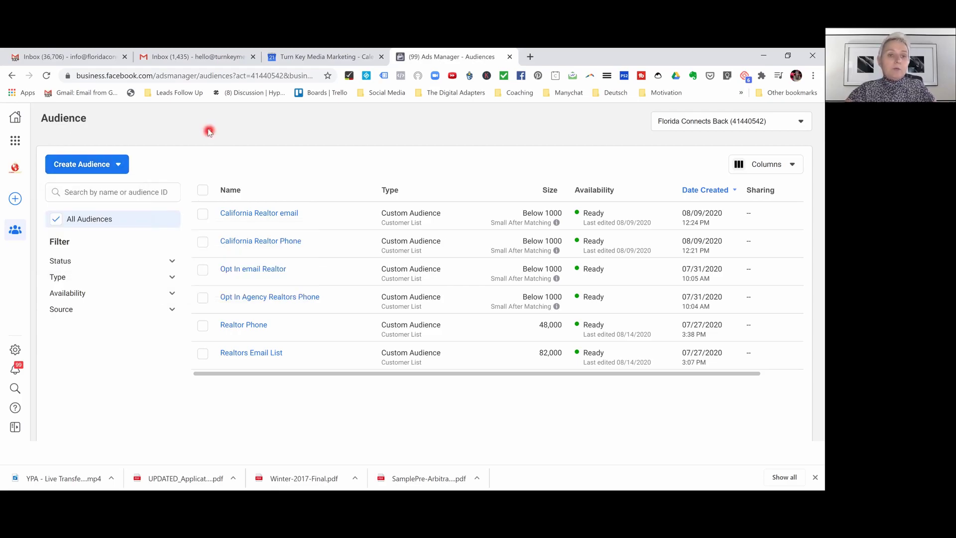
# Step: Open Business Settings and expand the Data Sources section to view its entries
pyautogui.click(16, 144)
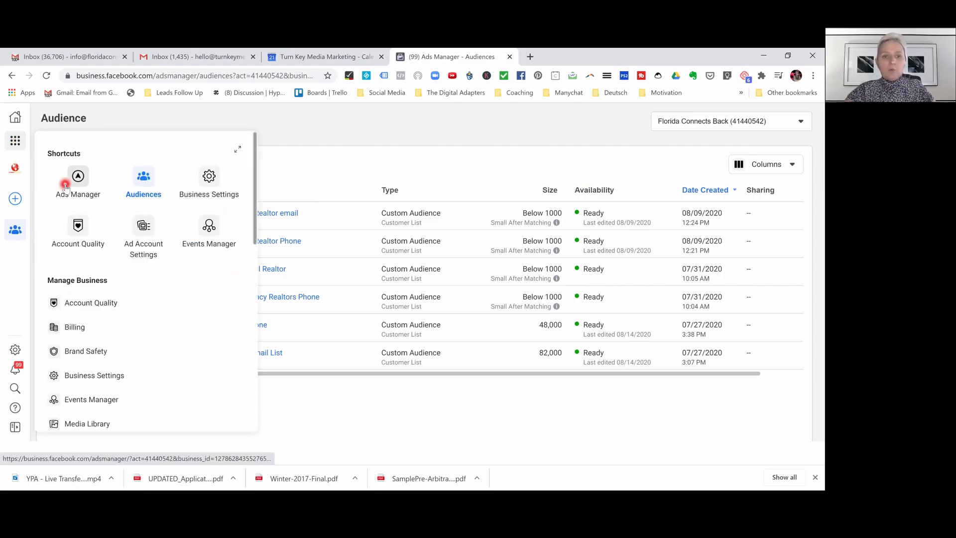
pyautogui.click(214, 183)
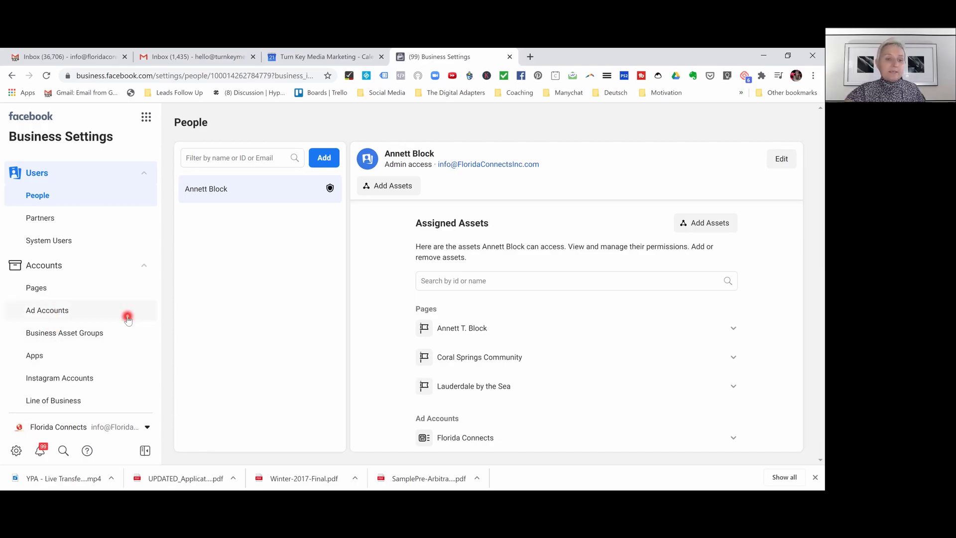
pyautogui.scroll(-5, 92, 226)
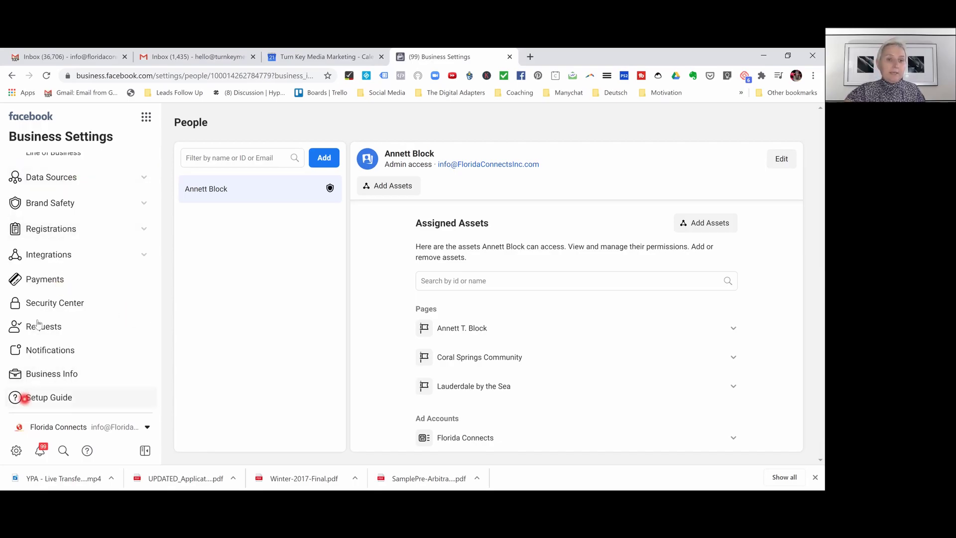
pyautogui.click(50, 178)
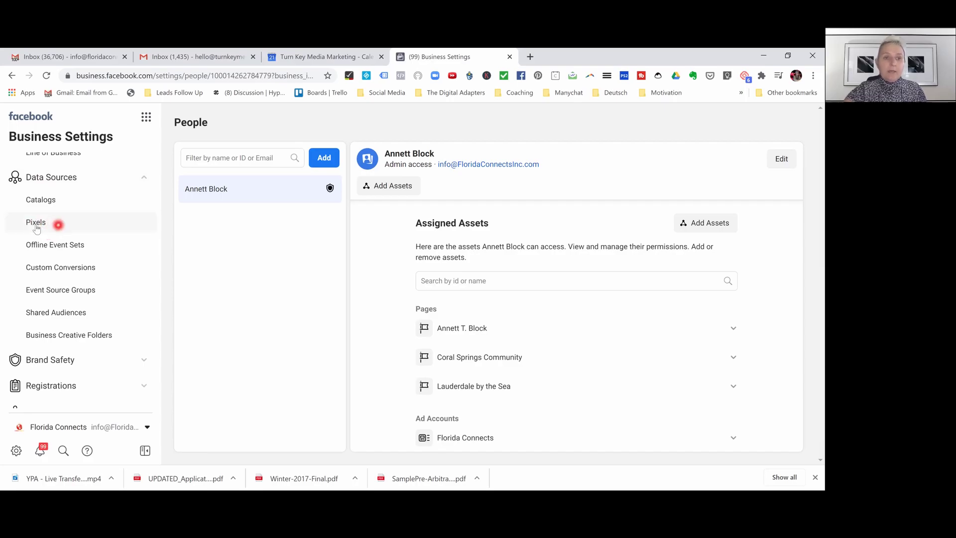
# Step: Open Events Manager to view the website pixel's activity and events
pyautogui.click(146, 118)
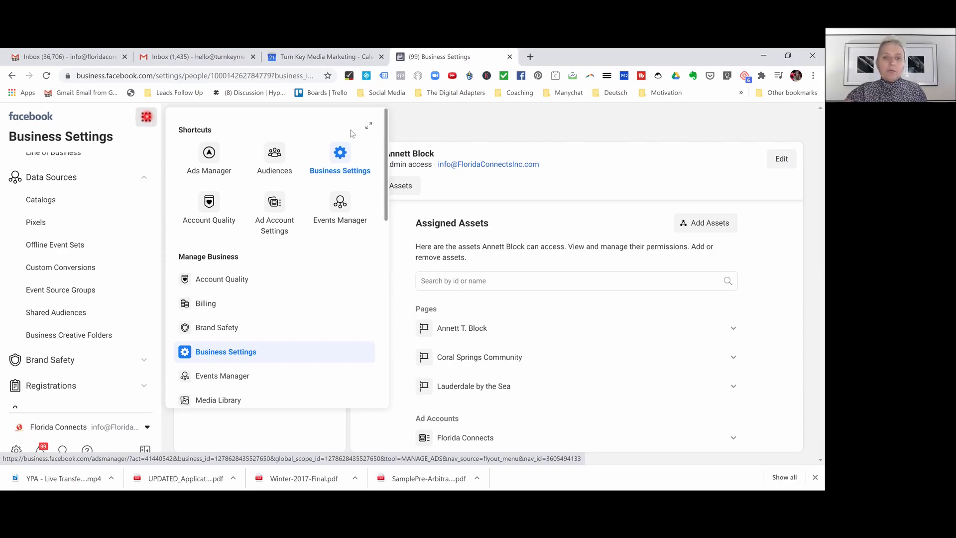
pyautogui.click(209, 157)
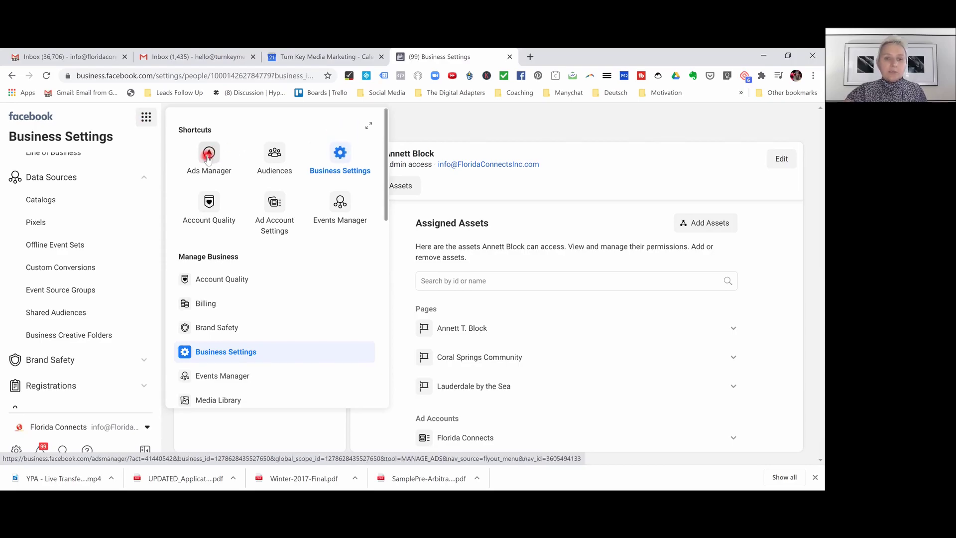
pyautogui.click(342, 181)
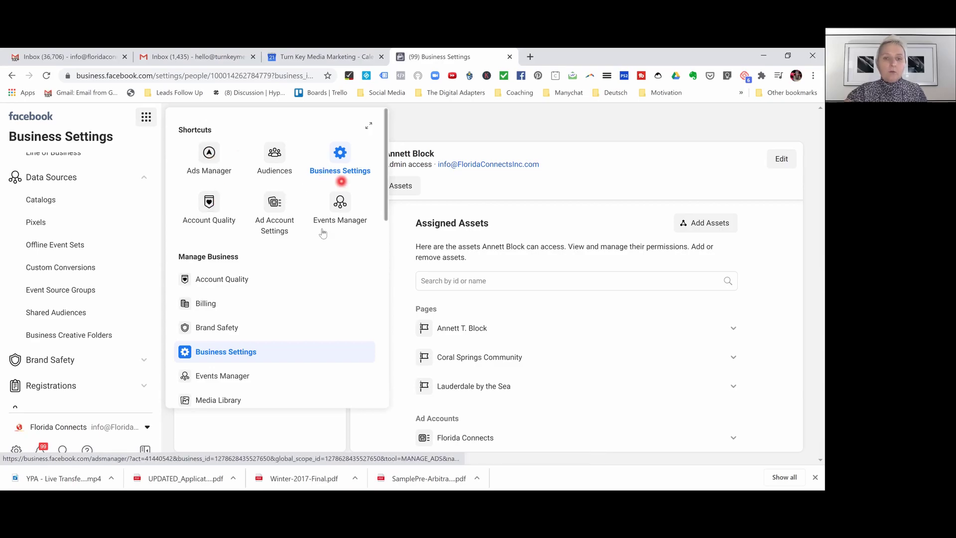
pyautogui.click(343, 208)
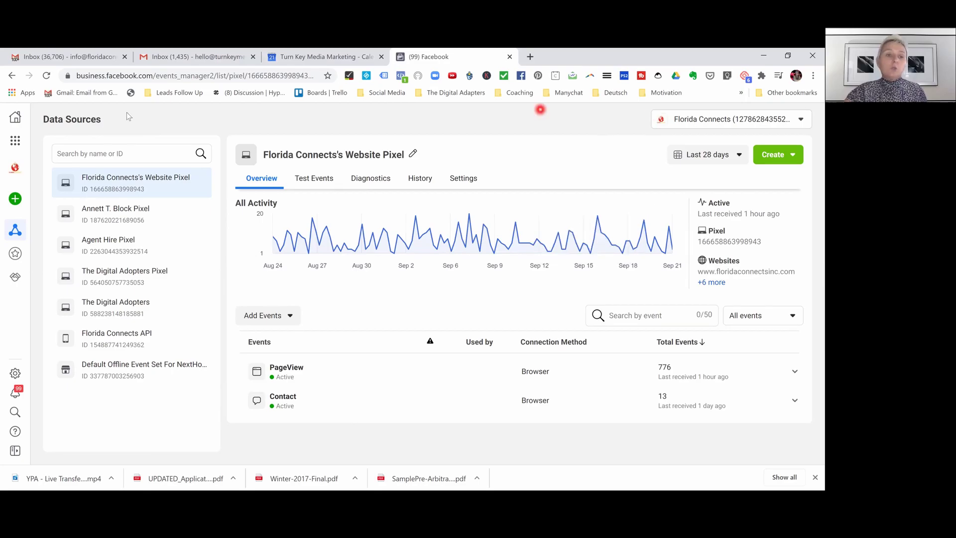
# Step: Return to Ads Manager and view the reporting date range options, leaving the period unchanged
pyautogui.click(15, 144)
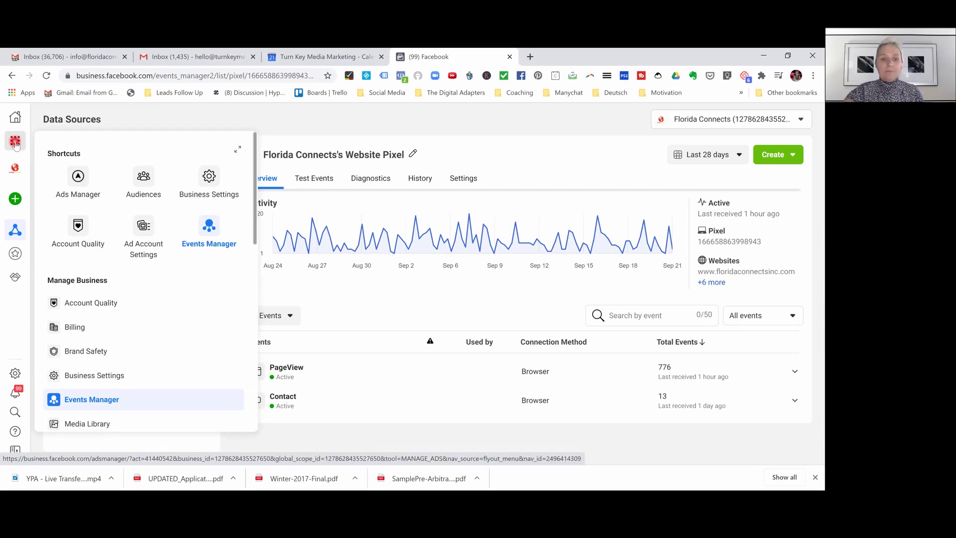
pyautogui.click(79, 178)
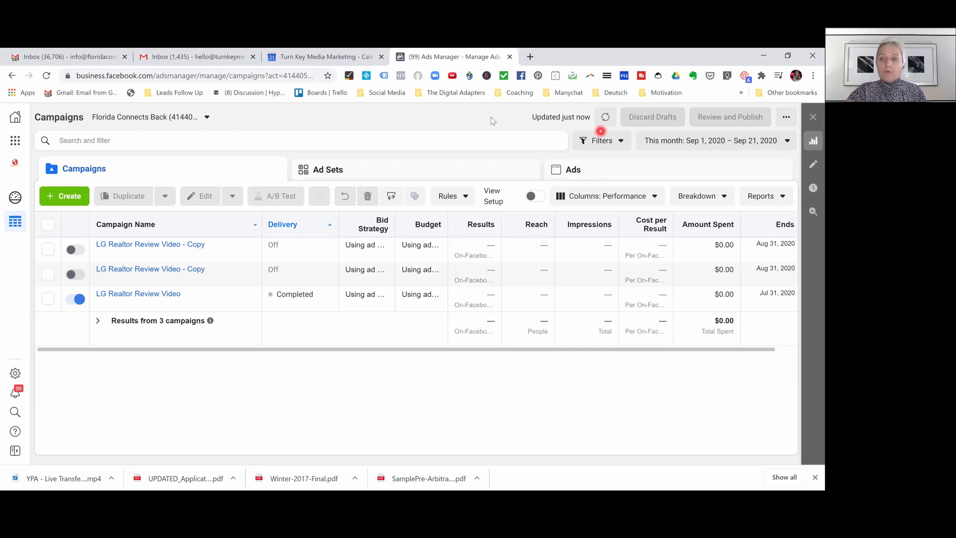
pyautogui.click(693, 141)
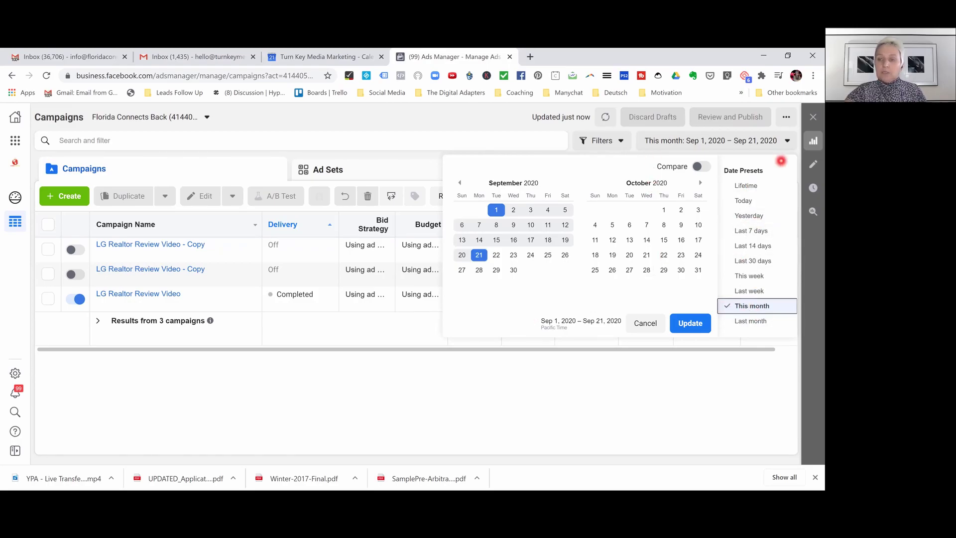
pyautogui.click(608, 408)
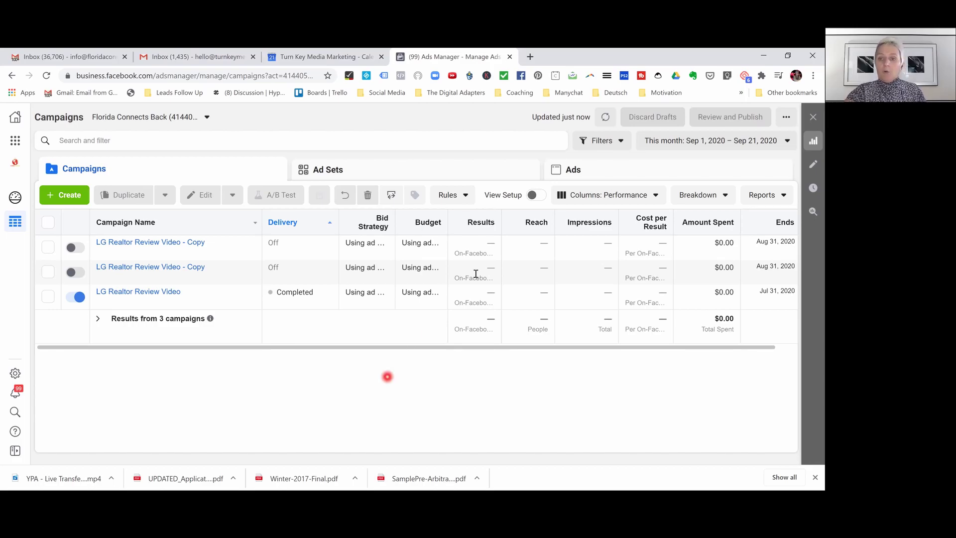
# Step: Show the Video Engagement columns in the campaign table and look across the video metrics
pyautogui.click(627, 196)
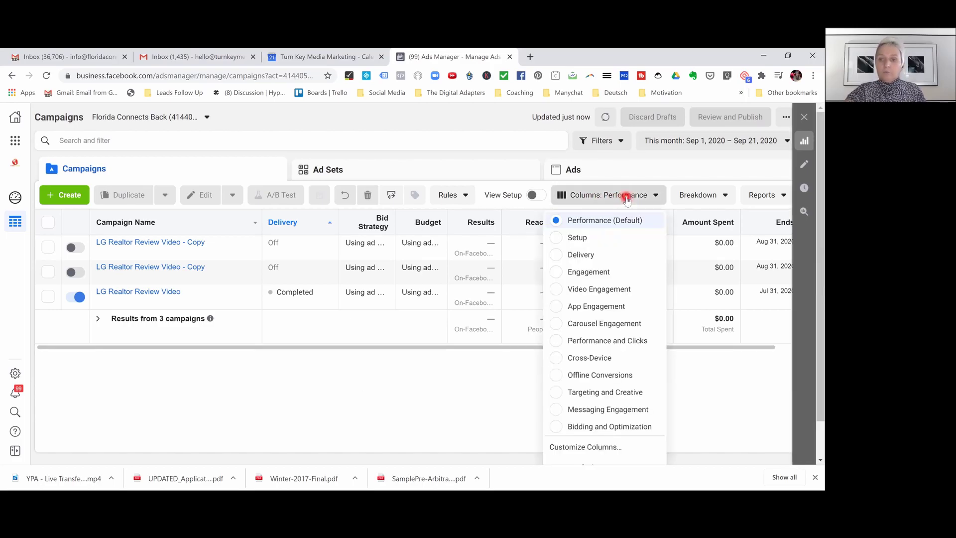
pyautogui.click(578, 290)
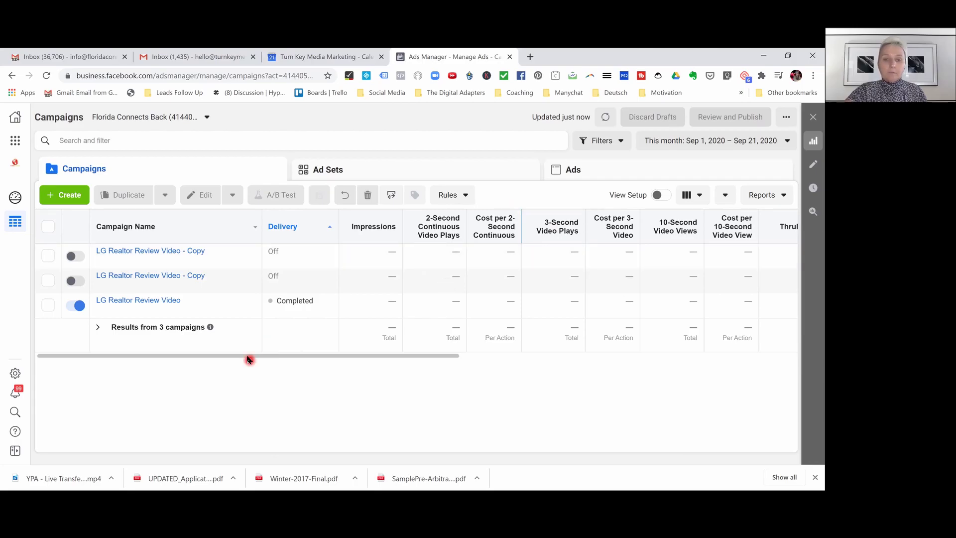
pyautogui.moveTo(249, 357); pyautogui.dragTo(313, 357)
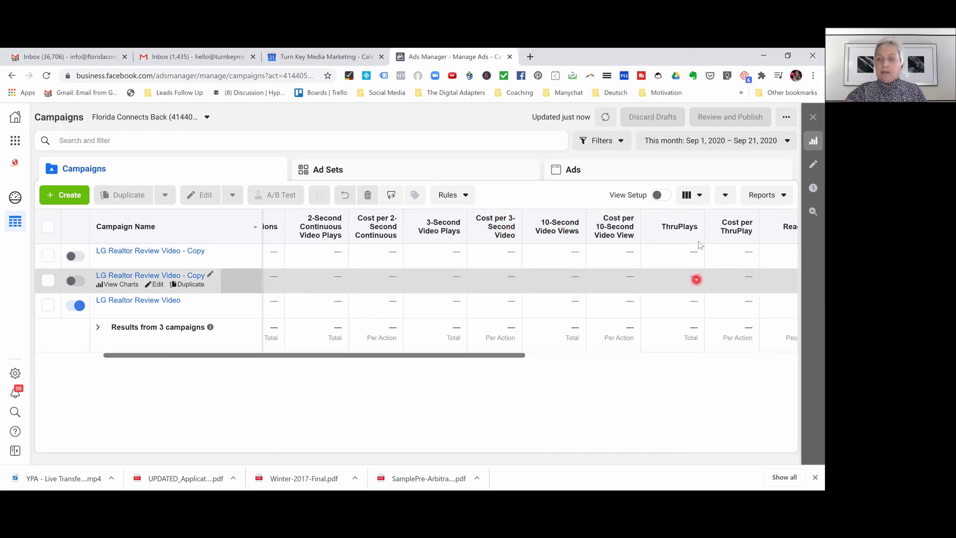
# Step: Review the date presets for the video metrics, keeping This month as the reporting period
pyautogui.click(683, 143)
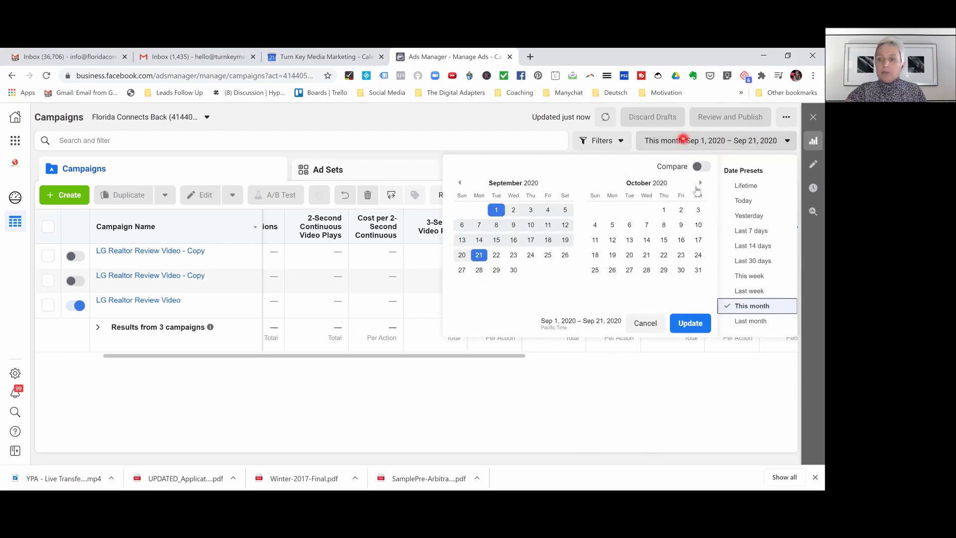
pyautogui.click(741, 309)
pyautogui.click(376, 390)
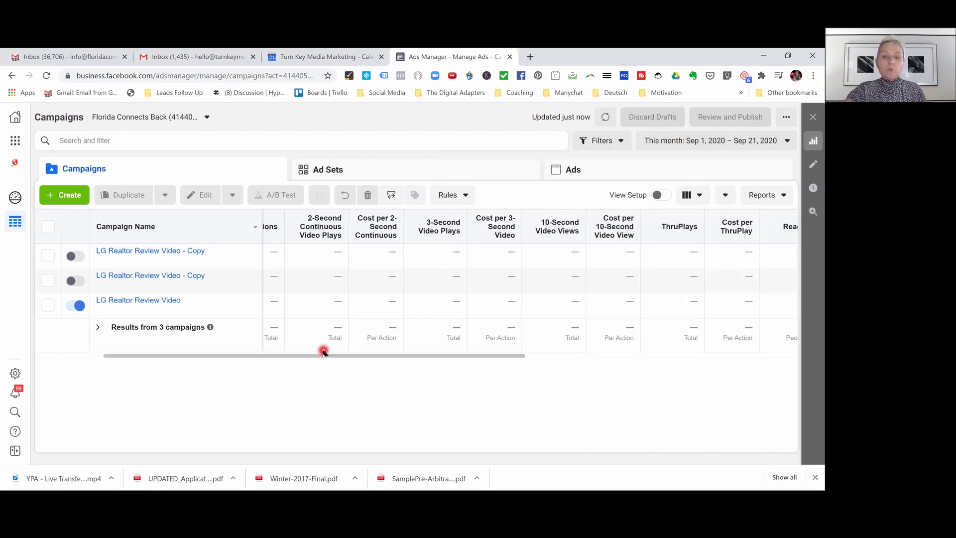
pyautogui.moveTo(321, 357); pyautogui.dragTo(182, 359)
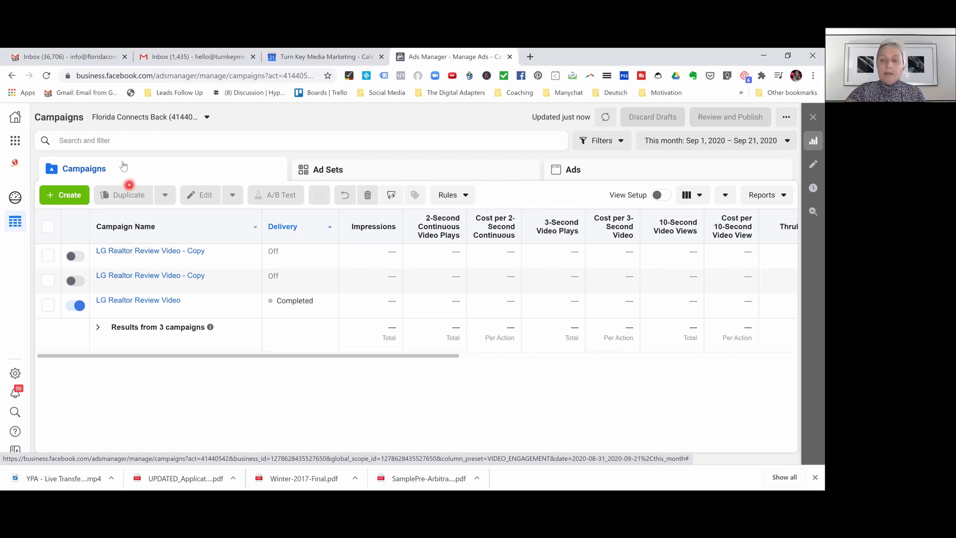
# Step: Set the campaign table back to the Performance (Default) columns and review the column presets and customization options
pyautogui.click(702, 198)
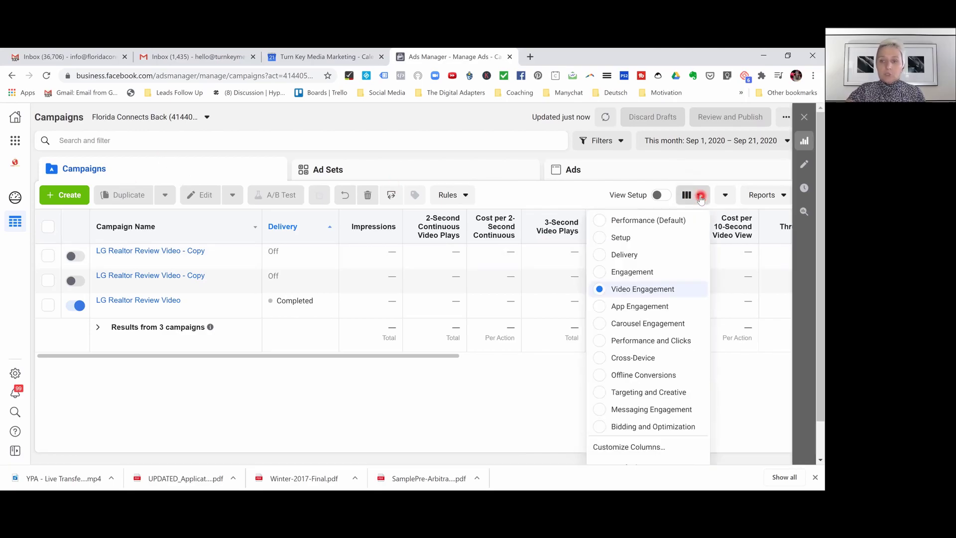
pyautogui.click(649, 221)
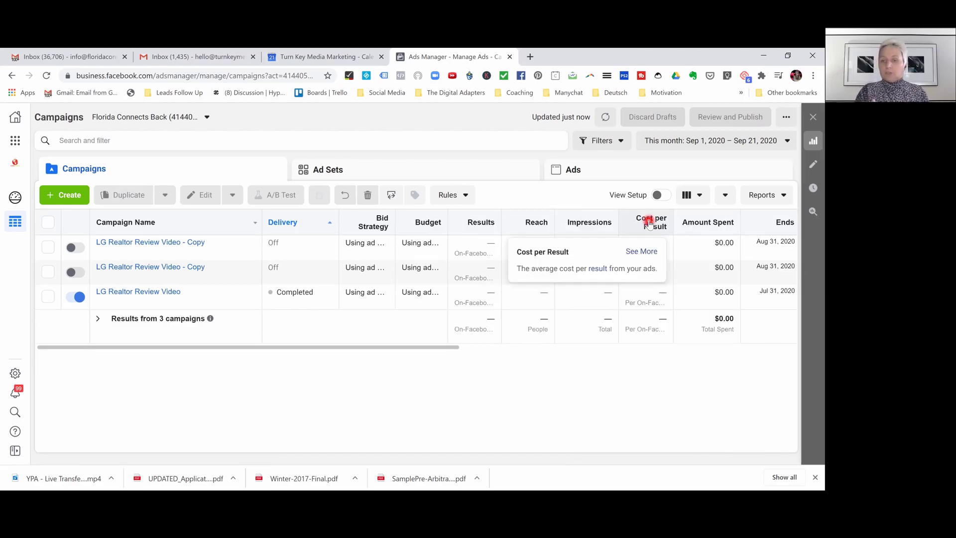
pyautogui.click(699, 195)
pyautogui.scroll(-1, 650, 349)
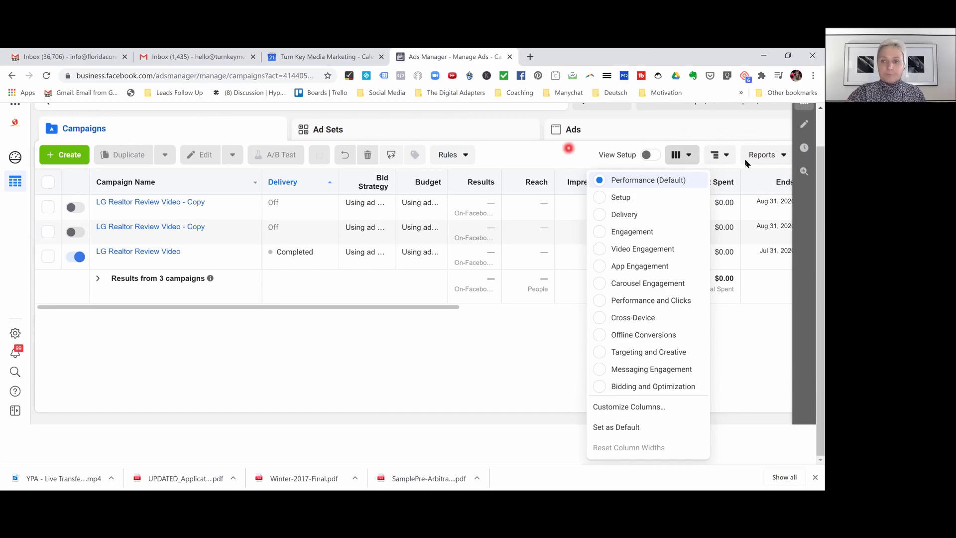
pyautogui.scroll(1, 20, 149)
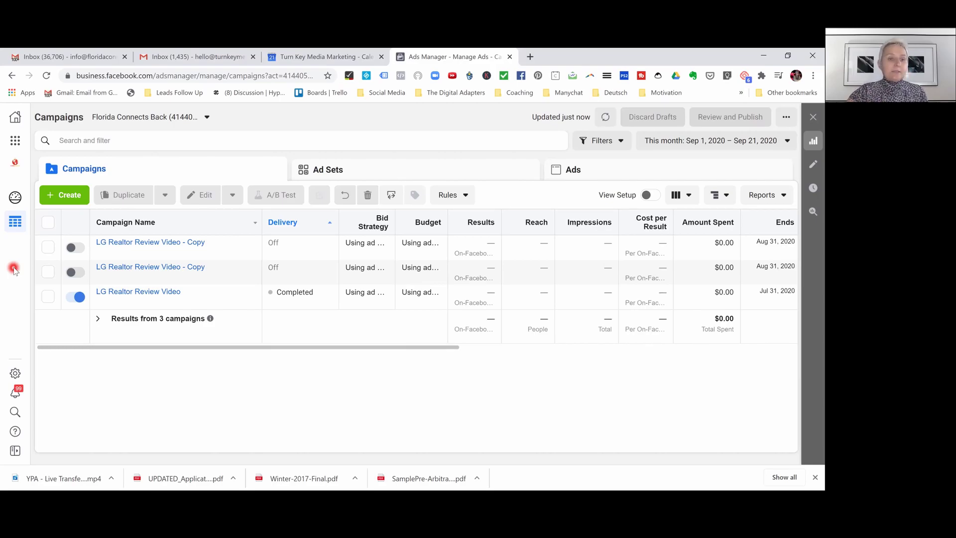
# Step: Check the ad notifications for rejected and running ads, then close them
pyautogui.click(16, 394)
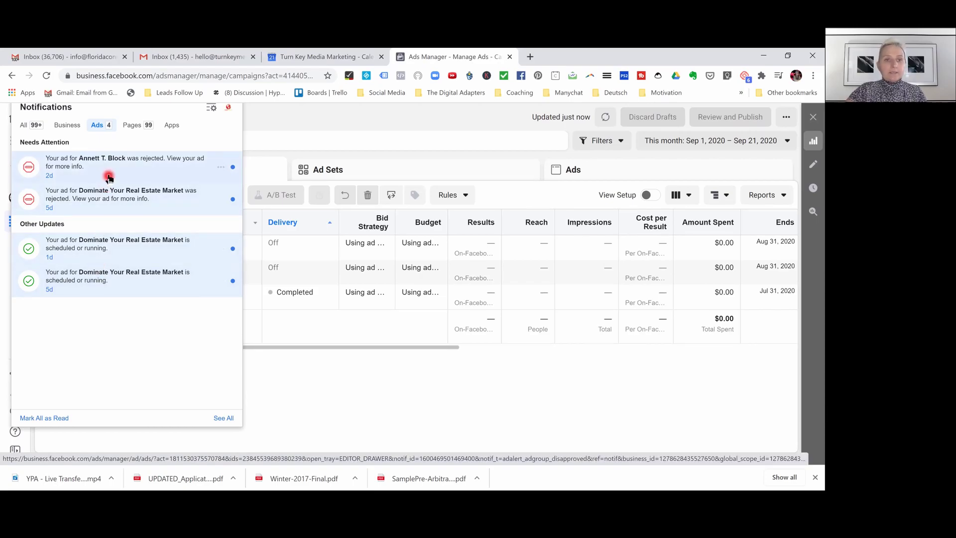
pyautogui.click(296, 117)
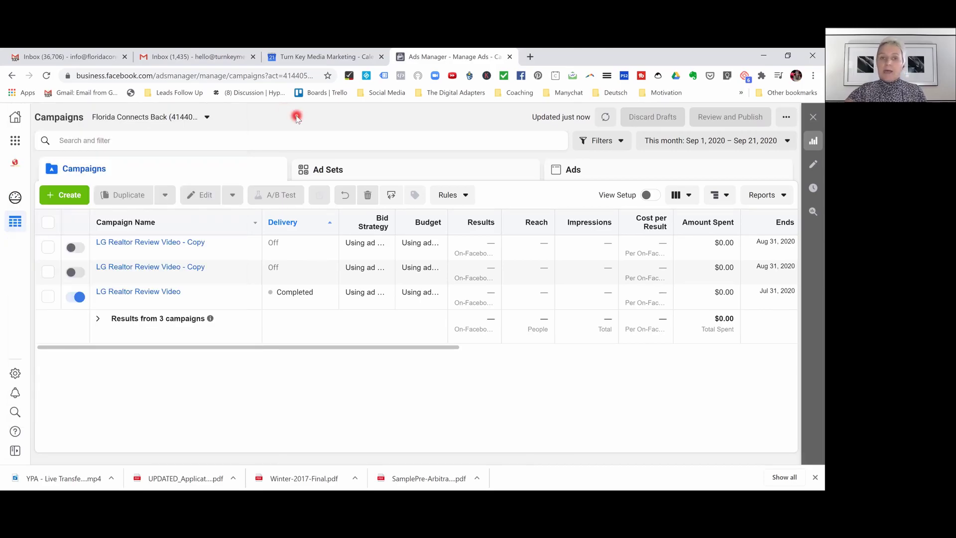